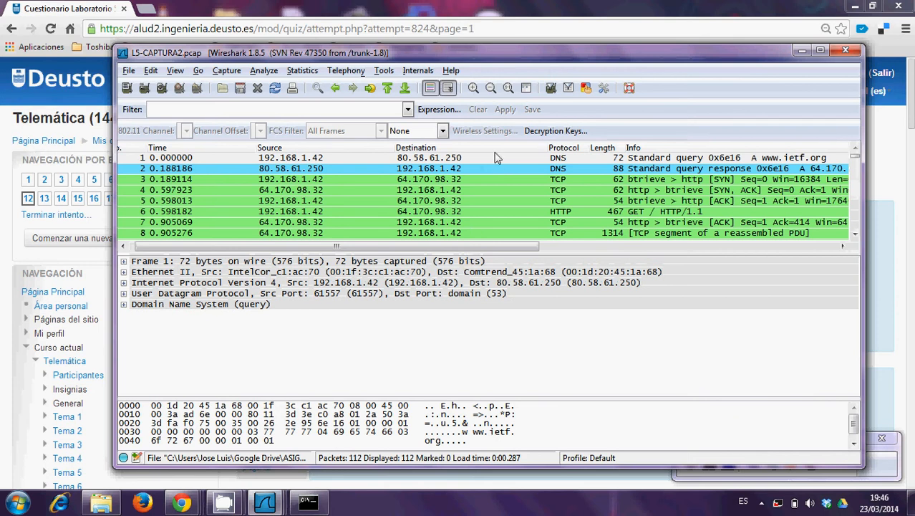
Expand the Internet Protocol header of DNS query packet 1 and examine its protocol field.
click(494, 159)
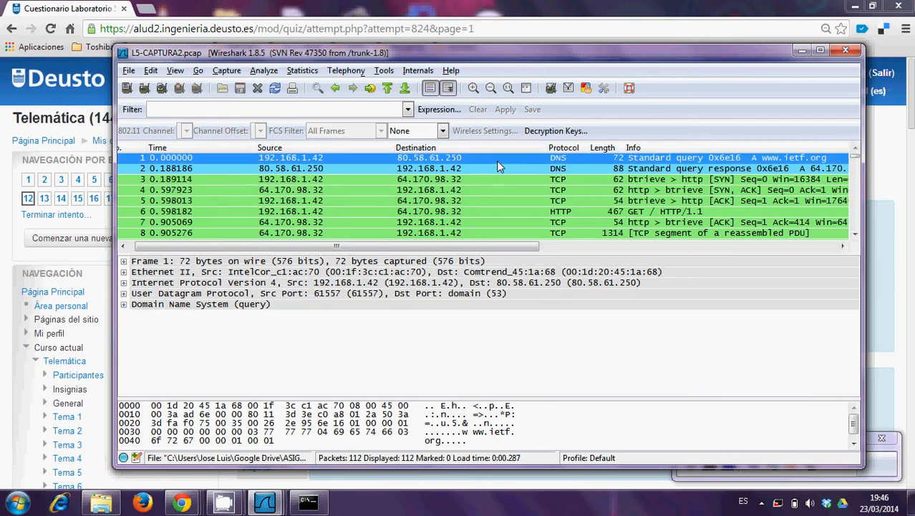
click(493, 168)
click(493, 158)
click(123, 283)
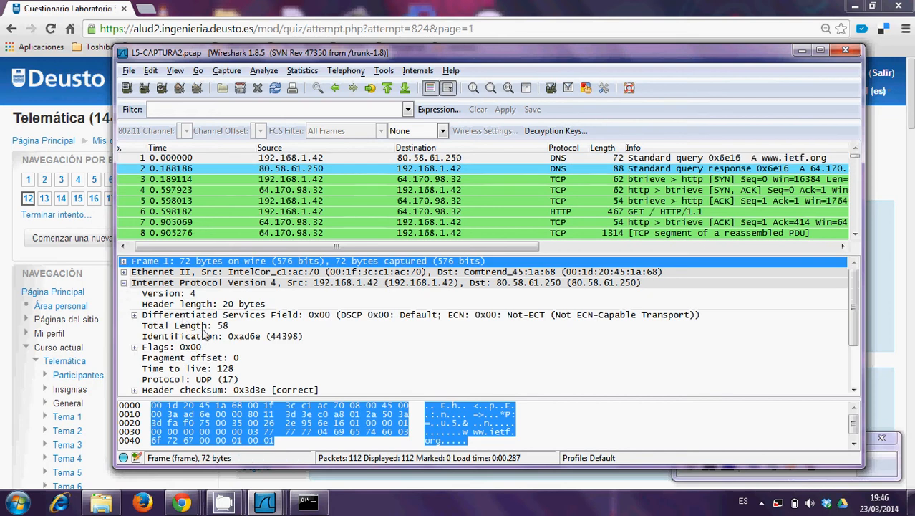
scroll(207, 335, down, 2)
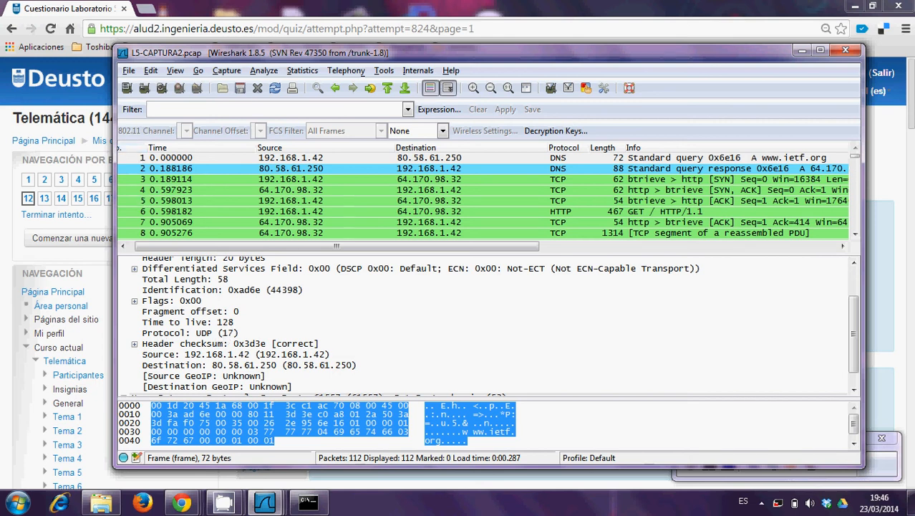
Switch to the quiz in the browser, answer question 7 with UDP and check the answer.
click(283, 17)
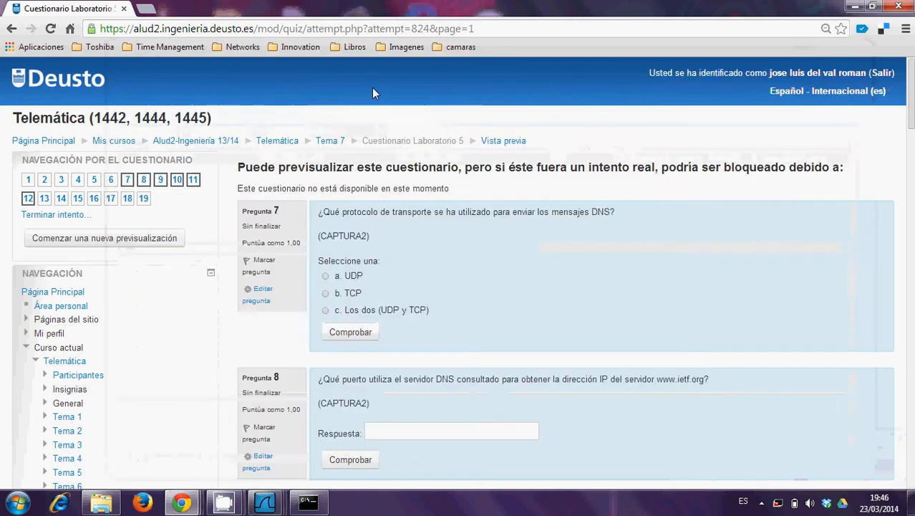
click(325, 276)
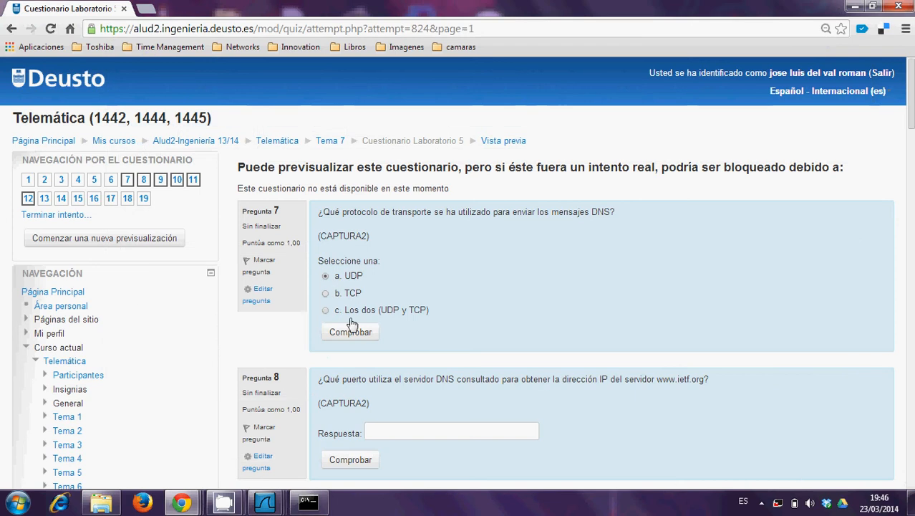
click(351, 333)
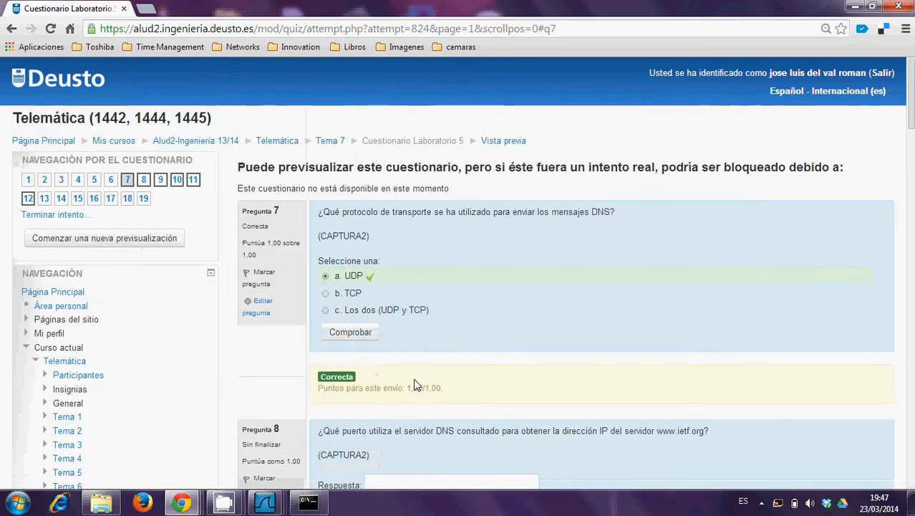
Switch to the L5-CAPTURA2 capture in Wireshark, collapse the IP header and examine the UDP ports of DNS packets 1 and 2.
scroll(421, 388, down, 1)
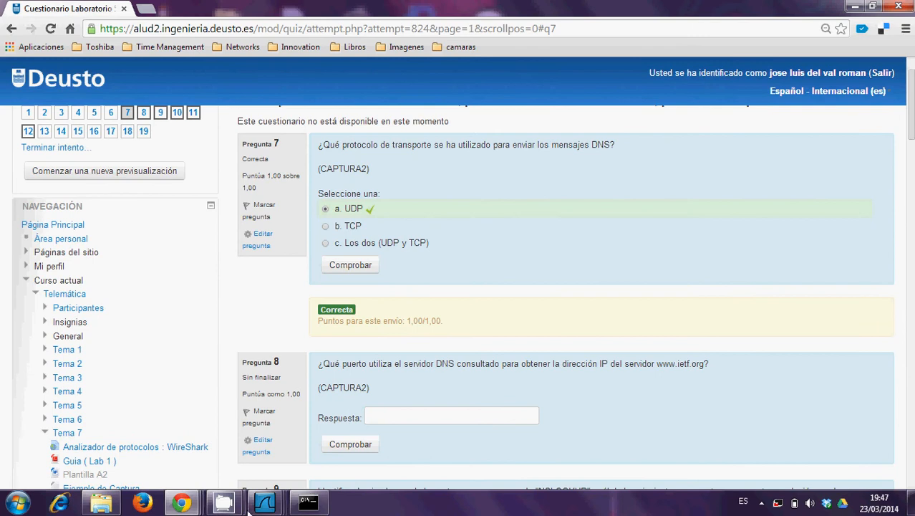
mouse_move(252, 506)
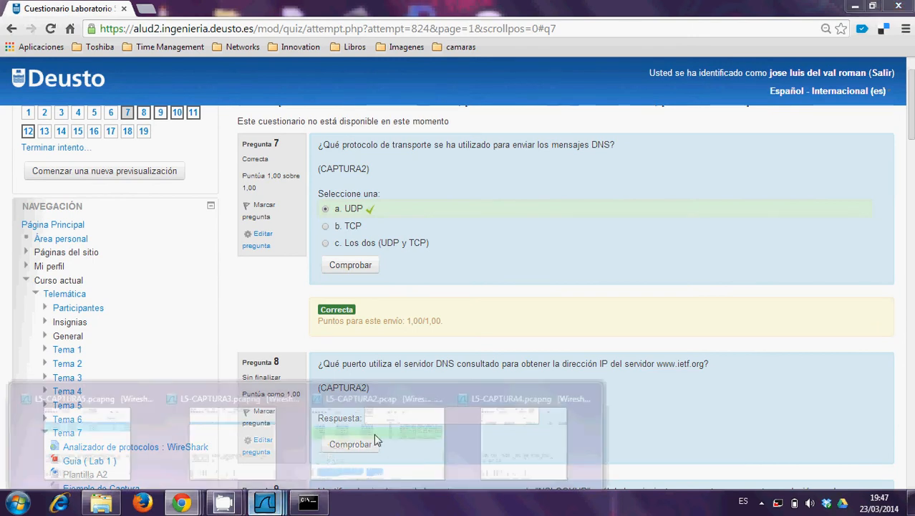
click(330, 455)
scroll(148, 285, up, 1)
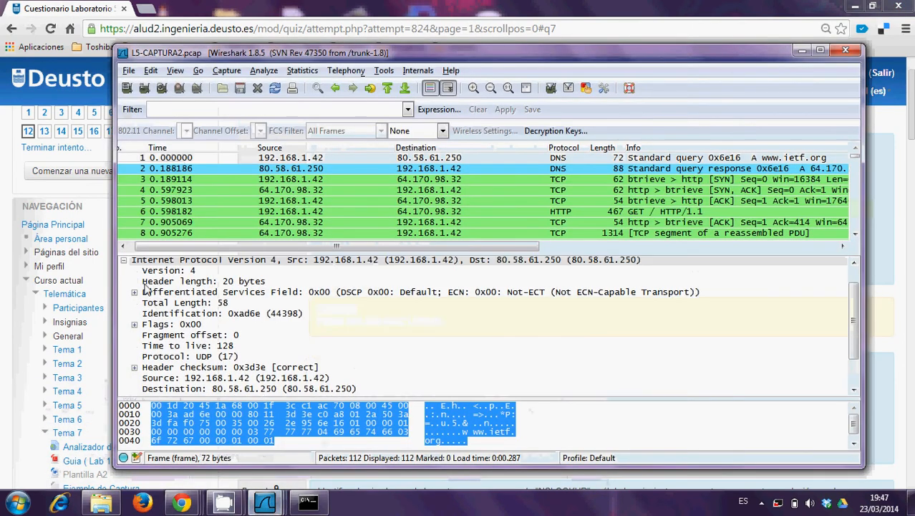
click(124, 260)
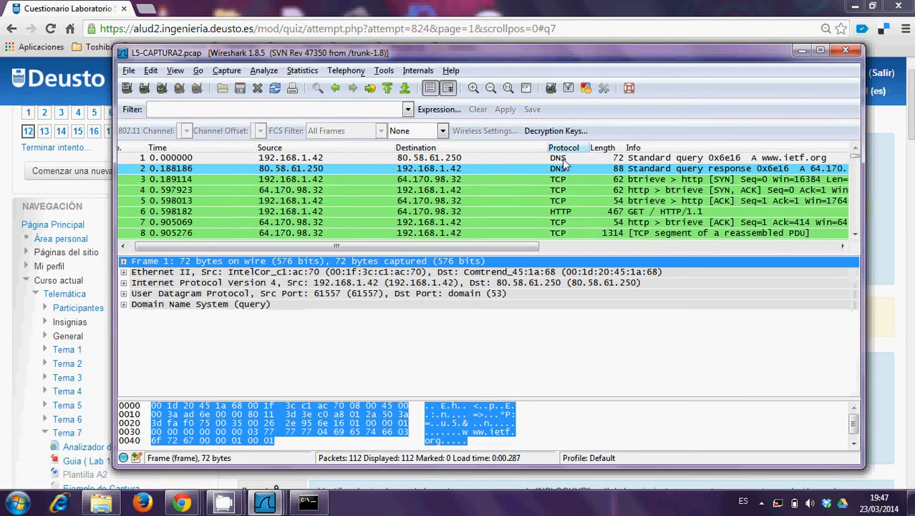
click(508, 158)
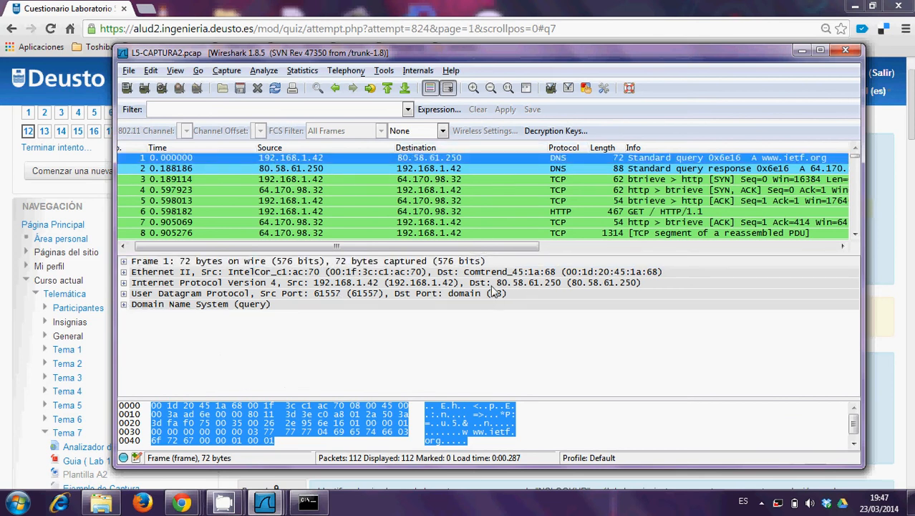
click(466, 170)
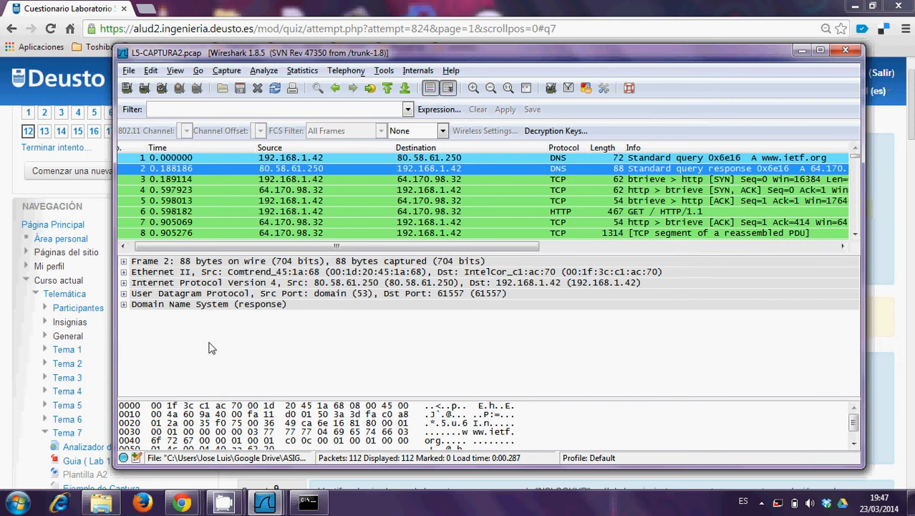
Switch back to the browser quiz, enter 53 as the answer to question 8 and check it.
click(10, 161)
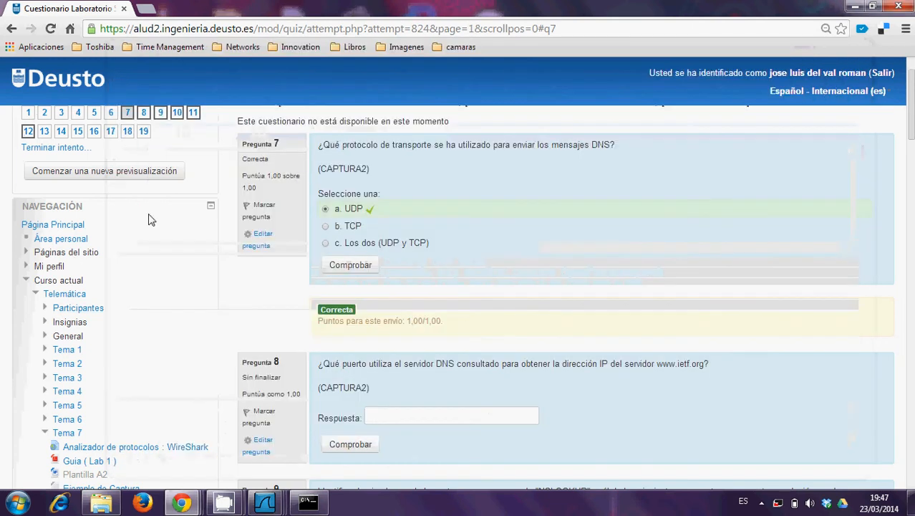
scroll(398, 414, down, 1)
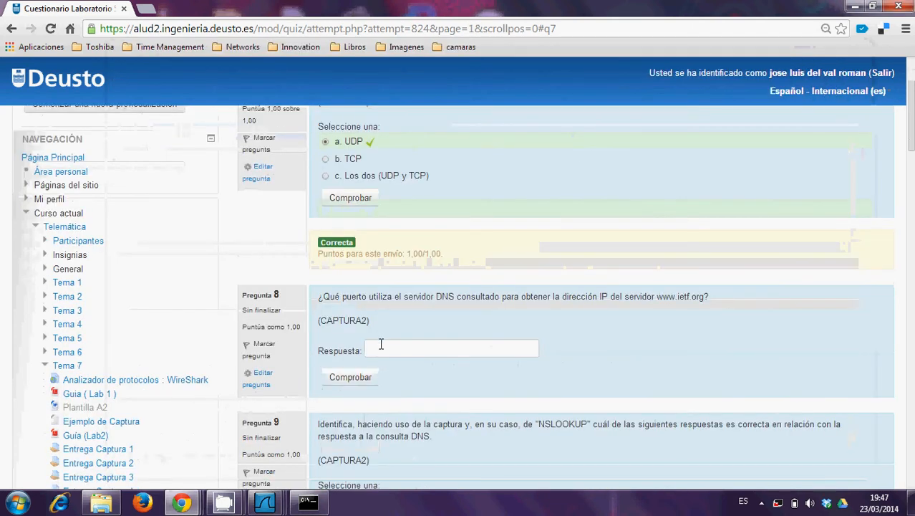
click(381, 344)
text(53)
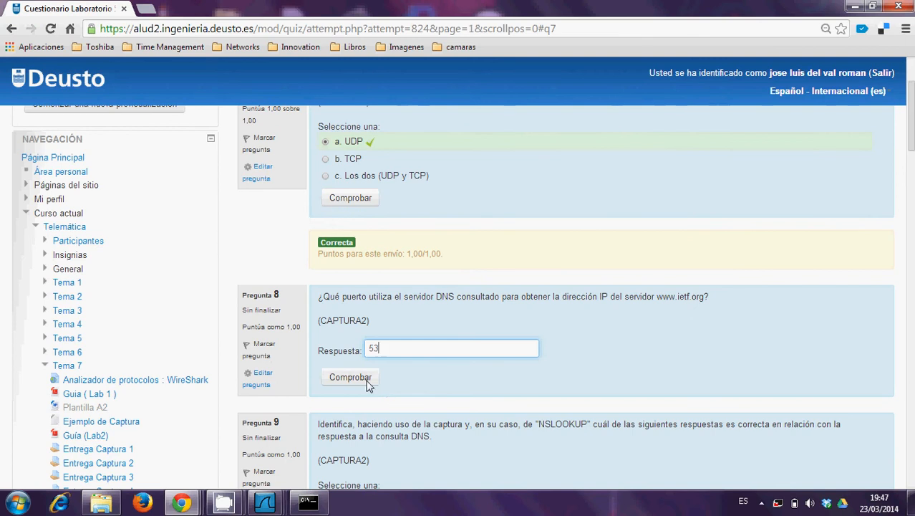
click(350, 378)
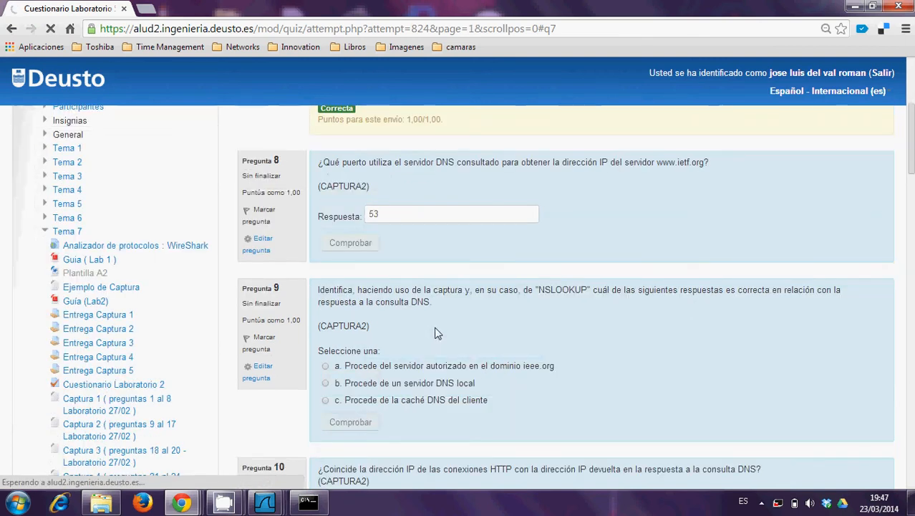
For question 9, reopen L5-CAPTURA2 in Wireshark and examine the expanded DNS flags of response packet 2.
scroll(438, 335, down, 4)
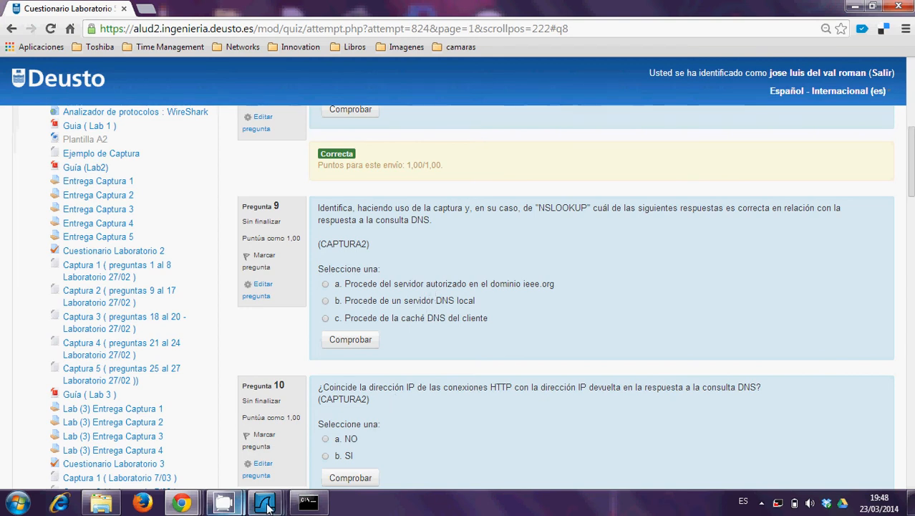
mouse_move(267, 506)
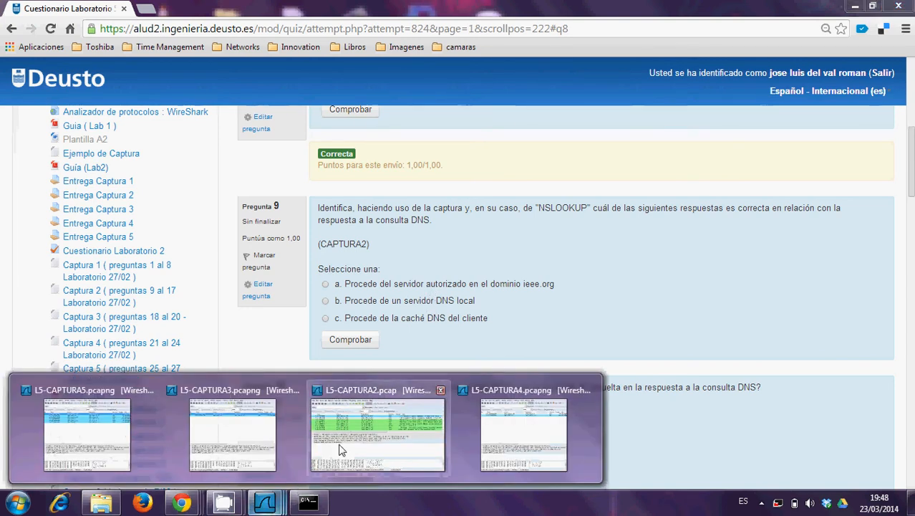
click(343, 443)
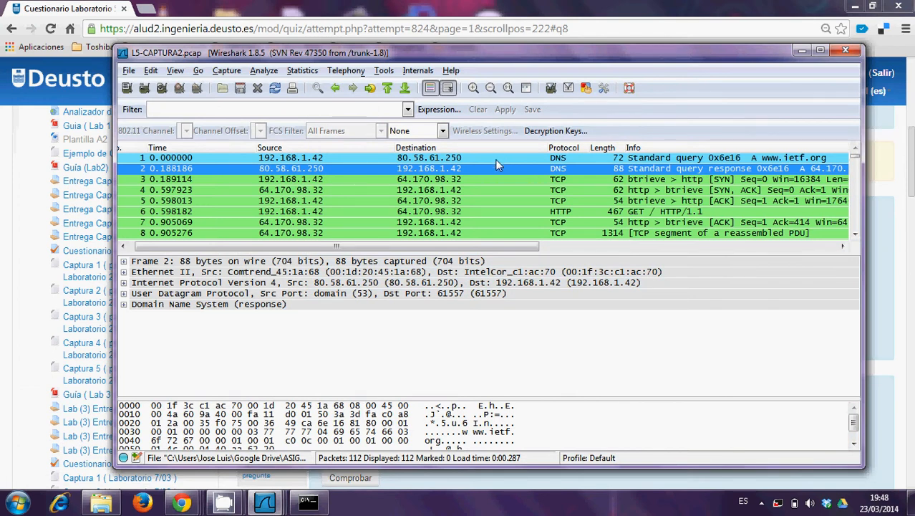
click(123, 304)
scroll(235, 331, down, 1)
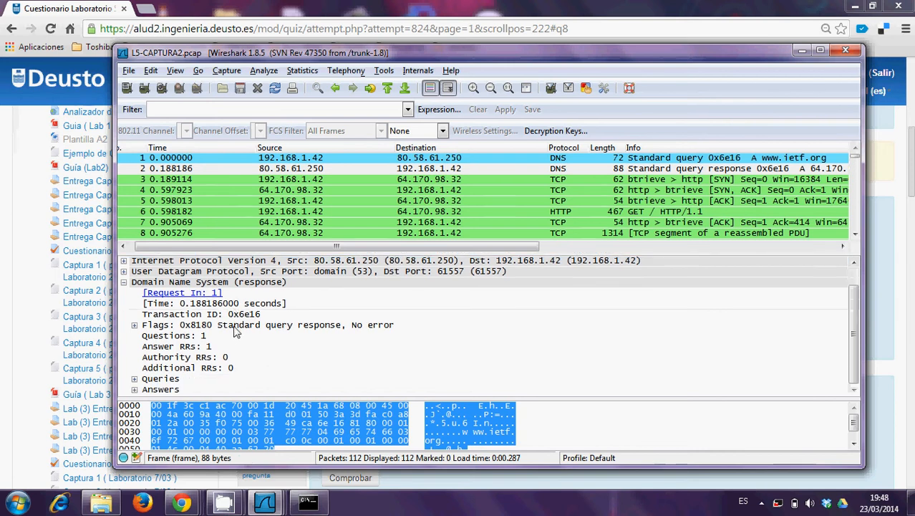
click(135, 325)
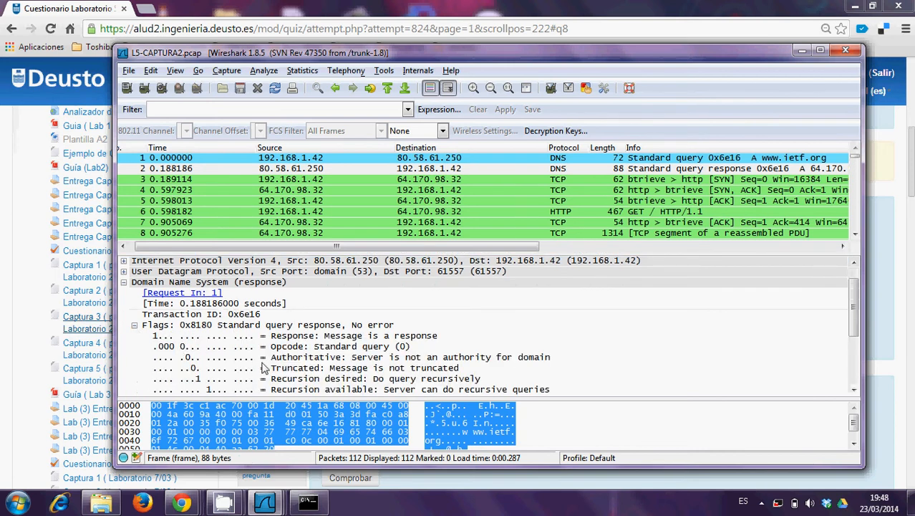
scroll(448, 387, down, 2)
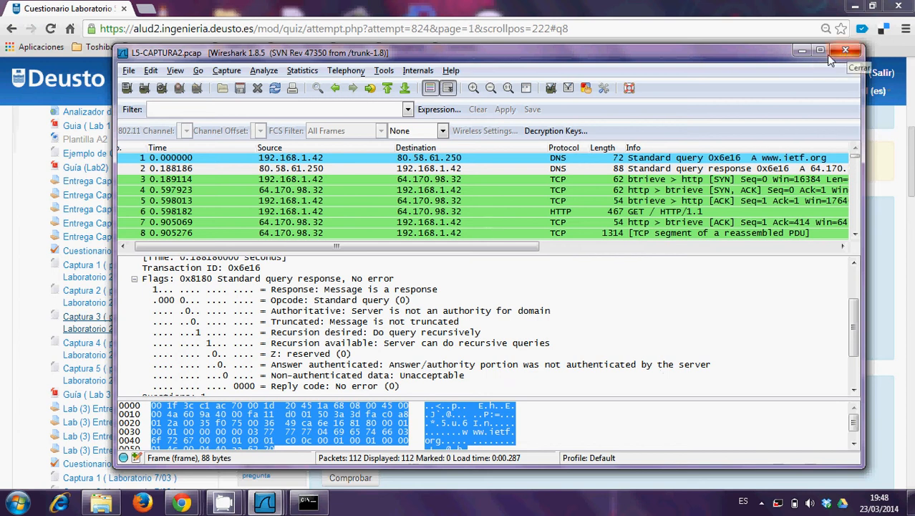
Return to the quiz, answer question 9 with "Procede de un servidor DNS local" and check the answer.
click(847, 52)
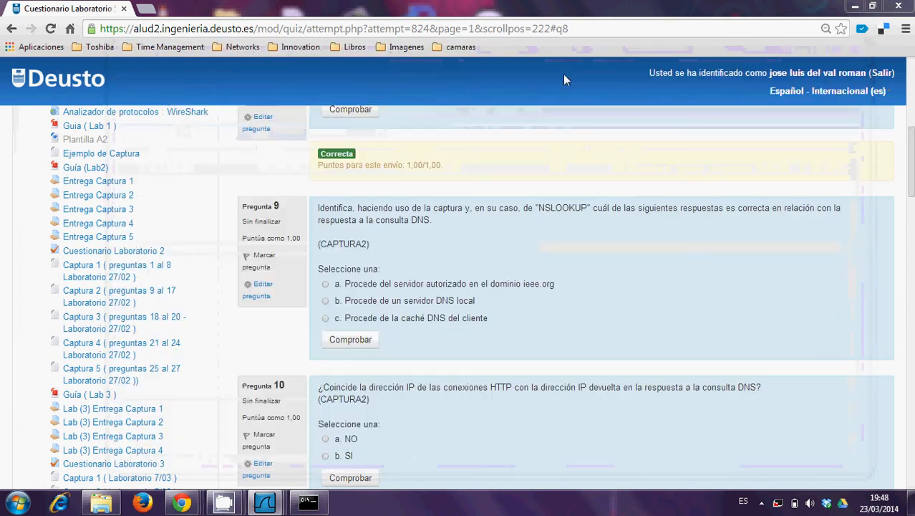
click(326, 300)
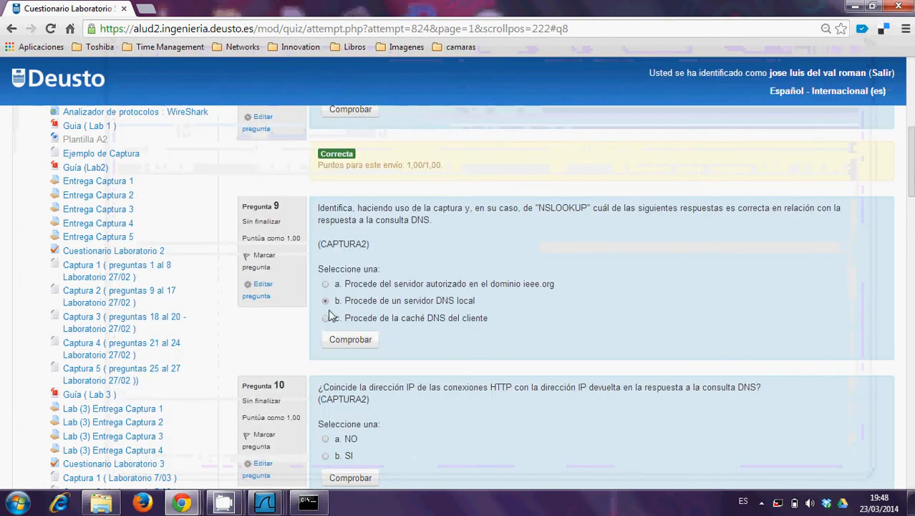
click(350, 339)
For question 10, compare the address in packet 2's DNS Answers with TCP packet 3 in L5-CAPTURA2 in Wireshark, and return to the quiz.
scroll(530, 372, down, 3)
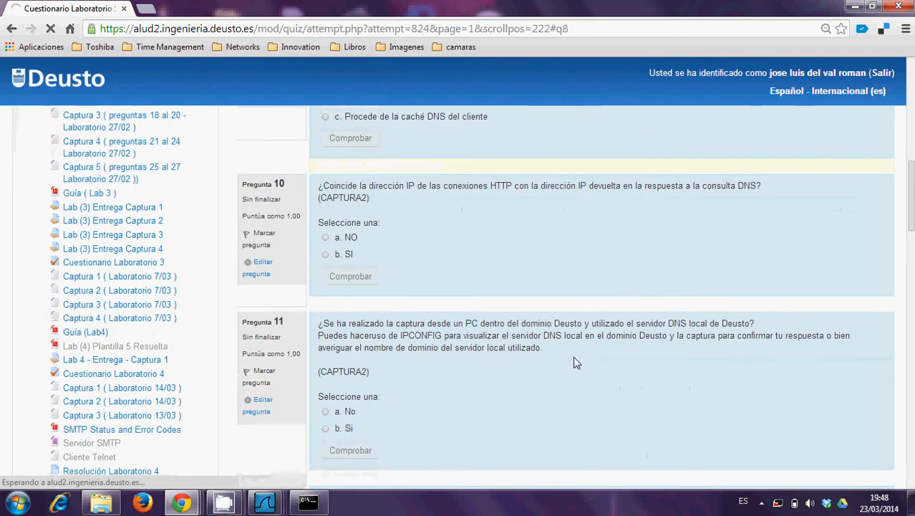
scroll(566, 363, down, 1)
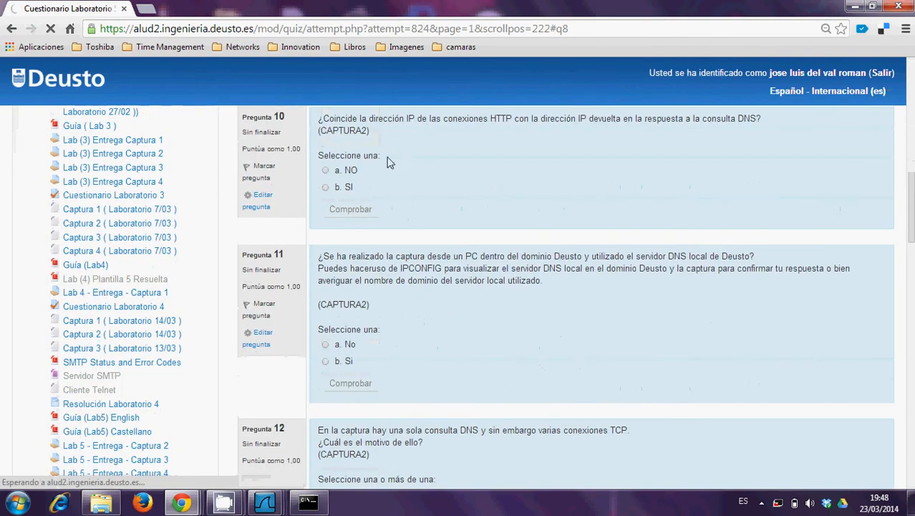
scroll(505, 333, down, 3)
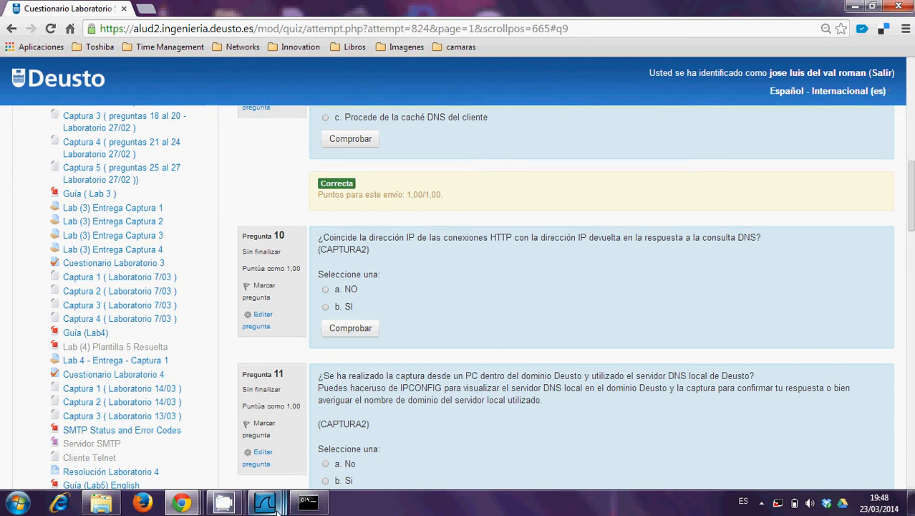
mouse_move(271, 507)
click(369, 409)
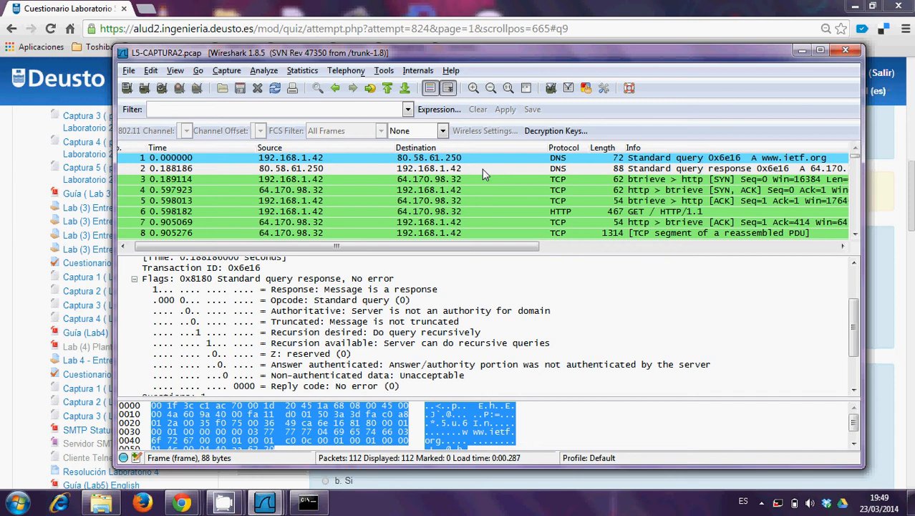
click(477, 170)
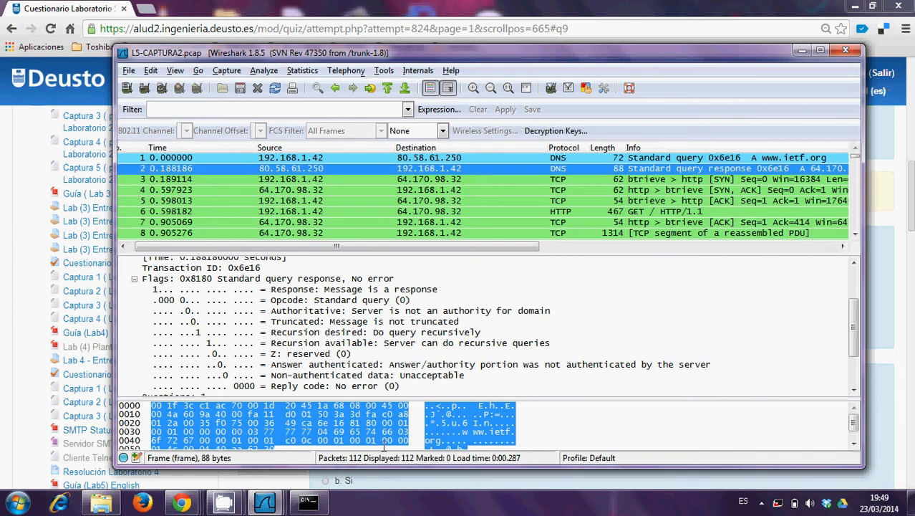
scroll(132, 294, up, 1)
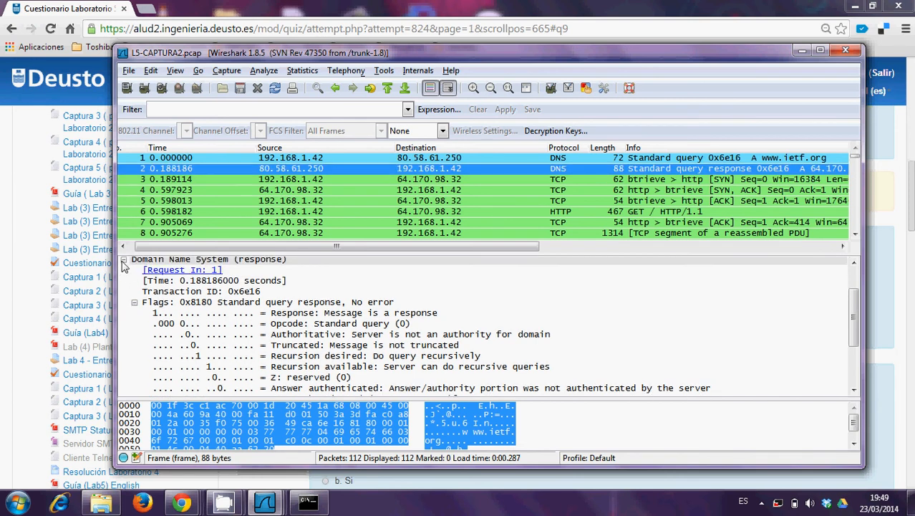
click(124, 259)
click(124, 304)
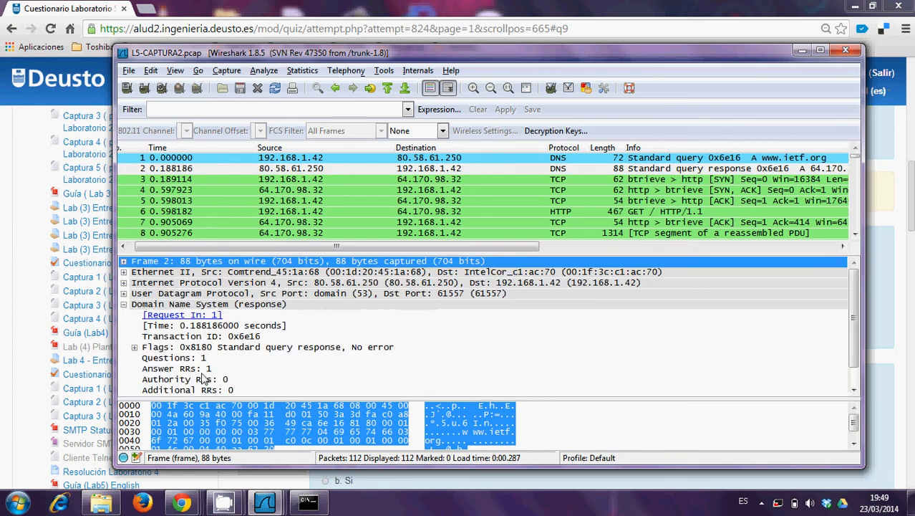
scroll(205, 379, down, 1)
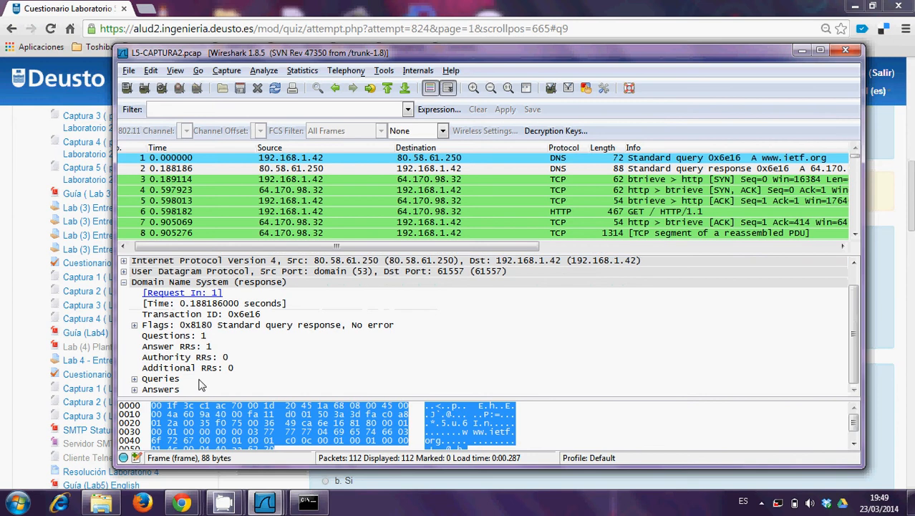
click(134, 390)
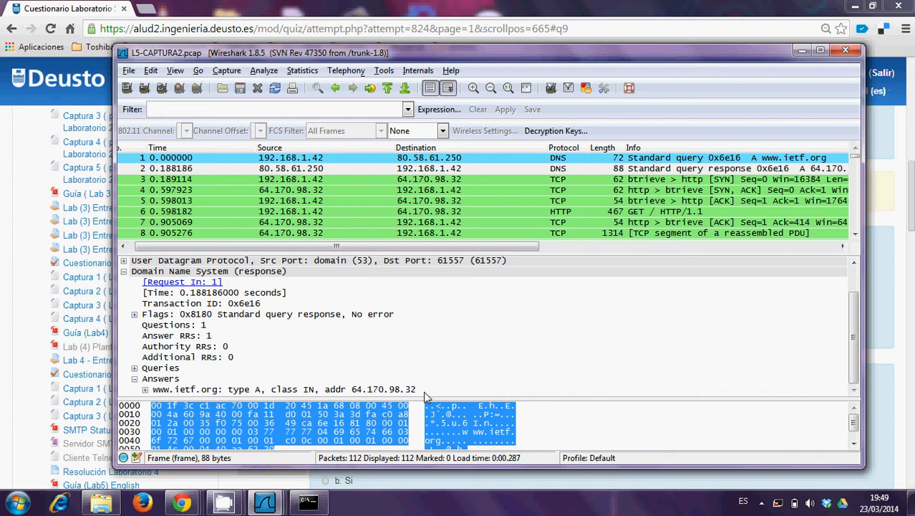
click(625, 181)
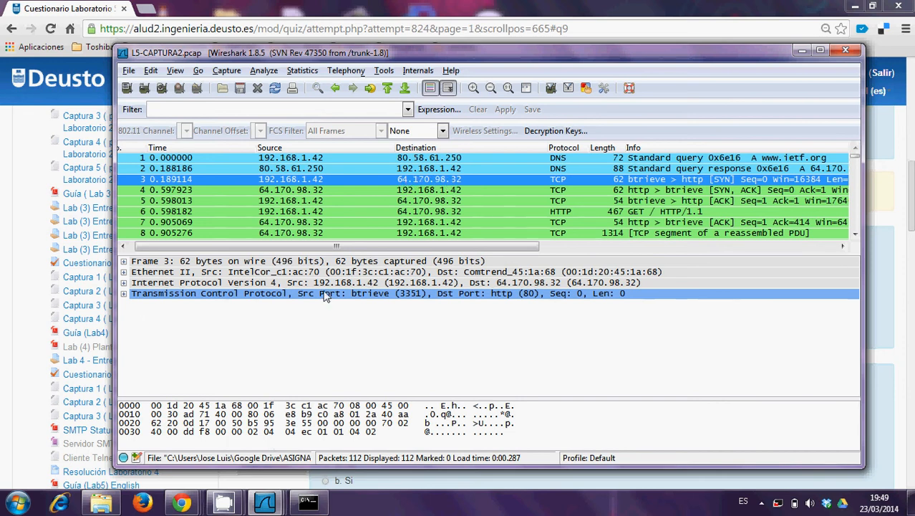
click(11, 235)
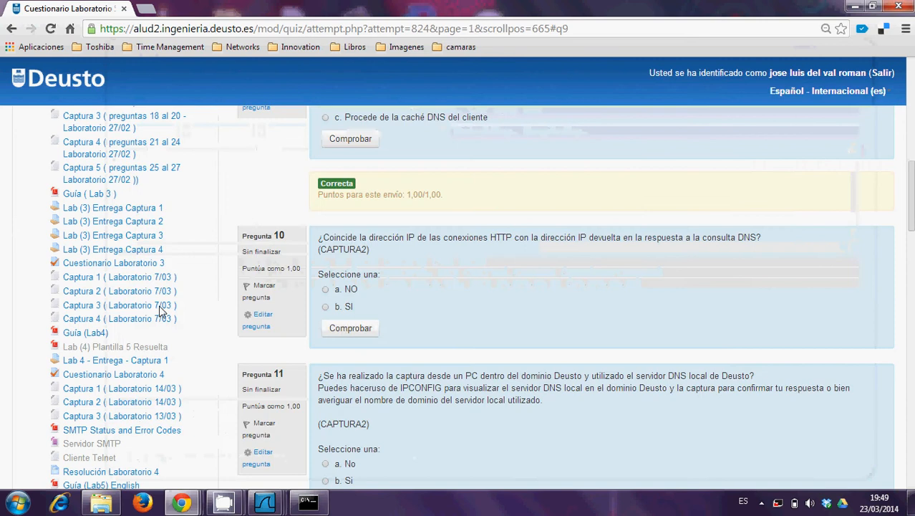
Answer question 10 with "SI" and check the answer.
click(326, 306)
click(350, 328)
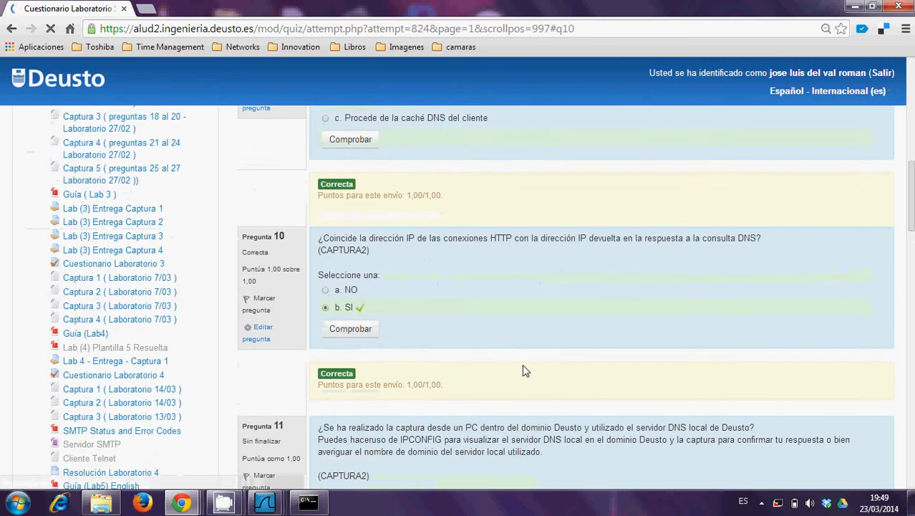
scroll(527, 354, down, 2)
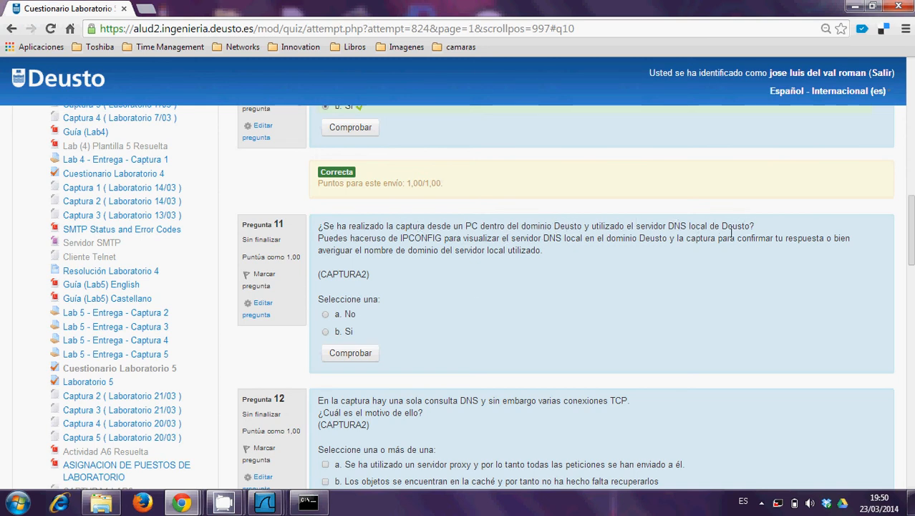
For question 11, bring up the Command Prompt and L5-CAPTURA2 in Wireshark, keeping the two DNS packets visible above the console.
click(310, 502)
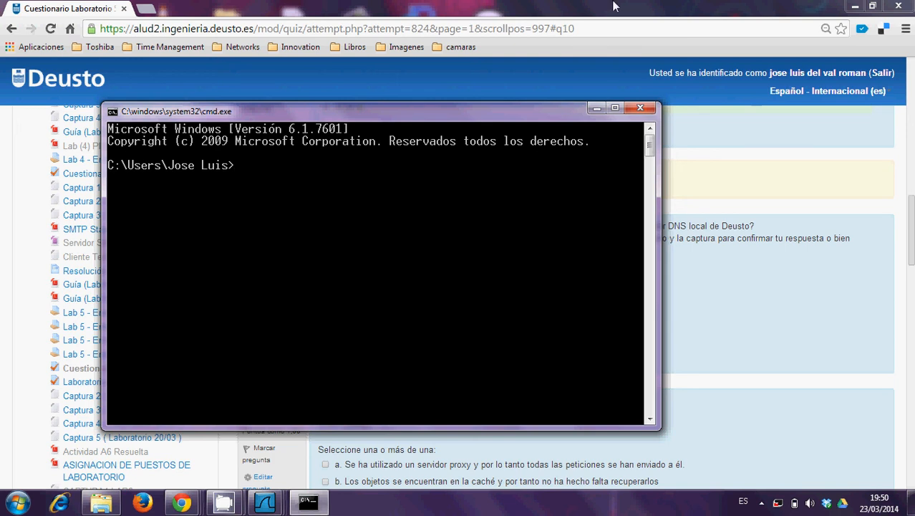
mouse_move(264, 501)
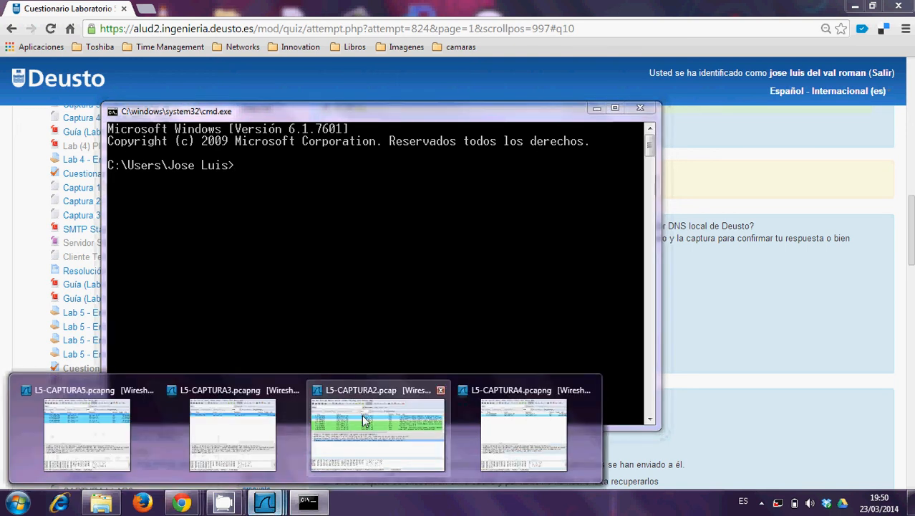
click(365, 420)
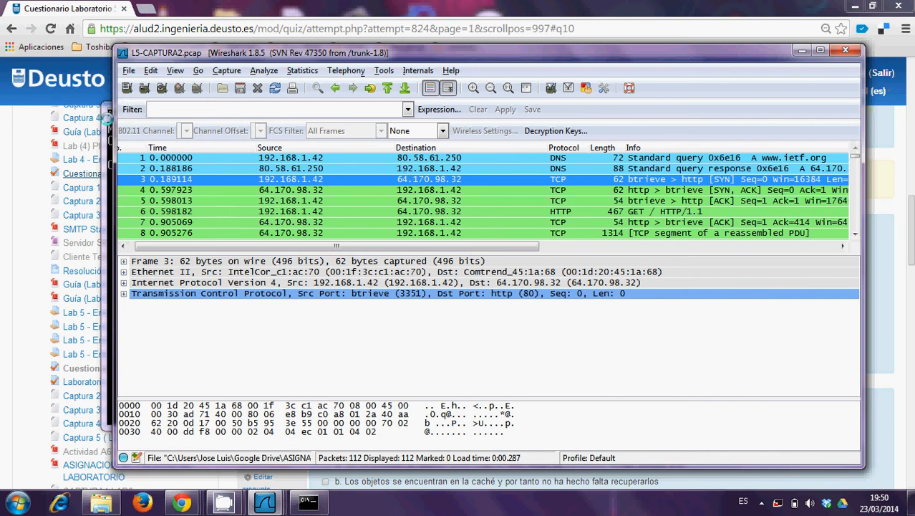
drag(108, 119, 139, 202)
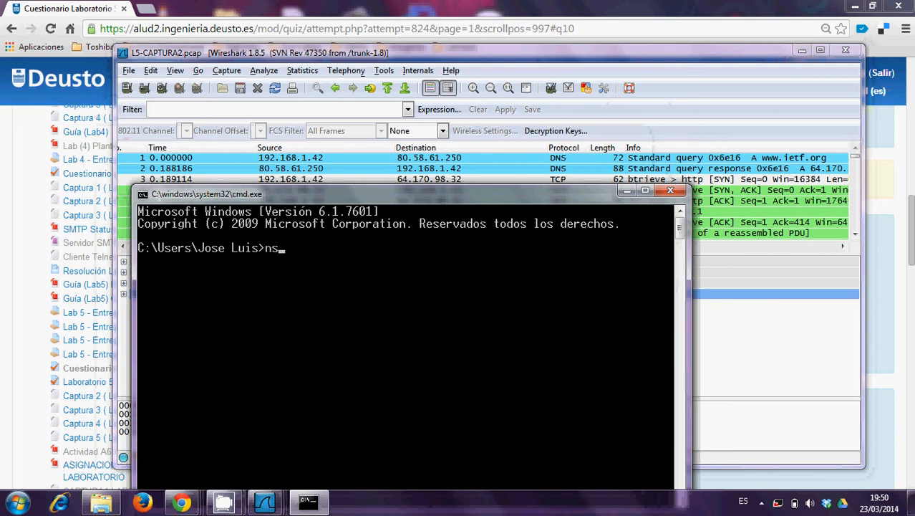
Start nslookup in the Command Prompt, set the query type to ns and look up deusto.es.
text(nslookup)
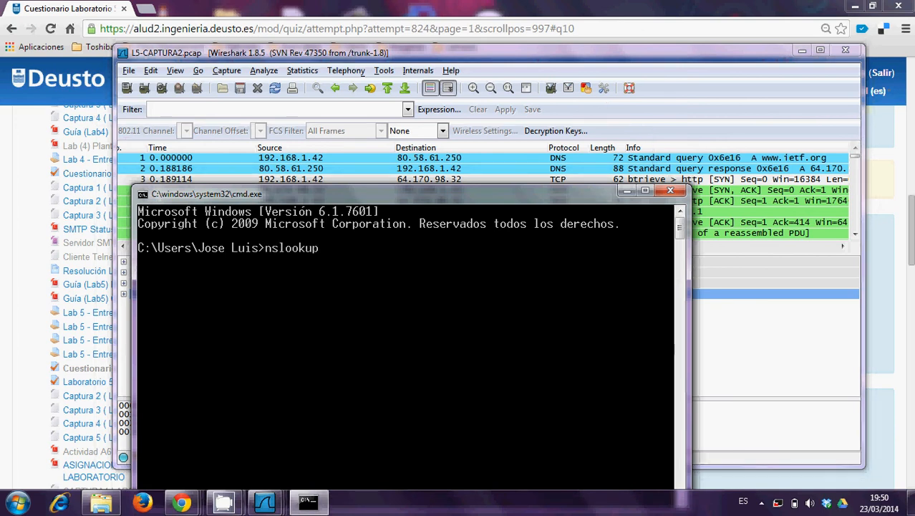
key(Return)
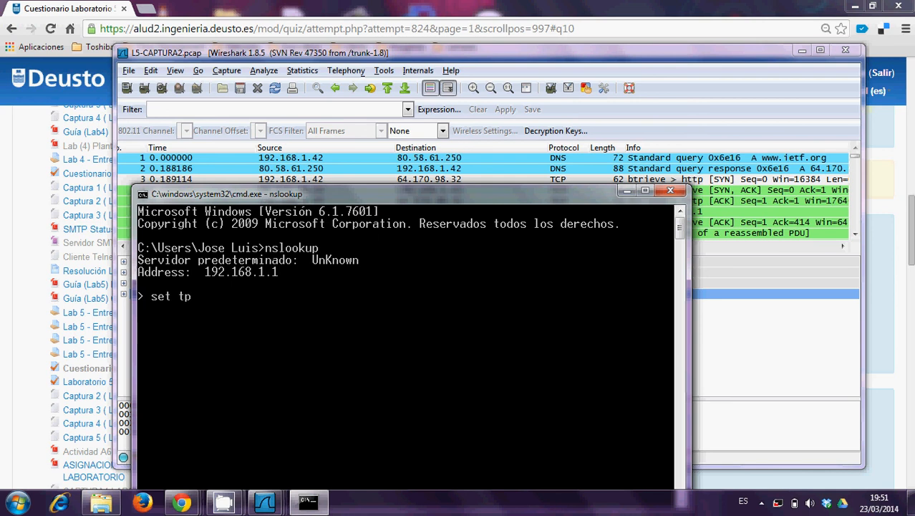
text(set tp)
key(BackSpace)
text(ype=ns > )
text(deusto.es)
key(Return)
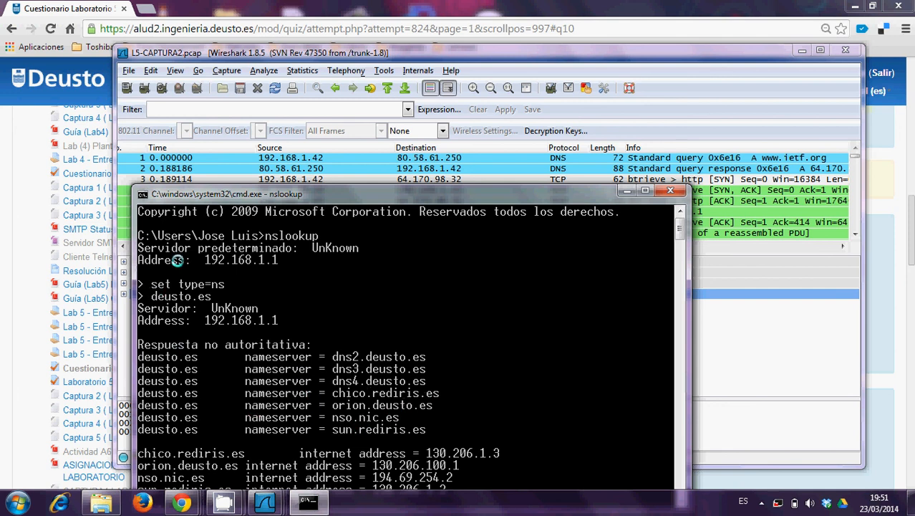
Rearrange the Command Prompt and Wireshark windows to compare the deusto.es name server addresses with the DNS server address in the capture.
drag(463, 198, 473, 185)
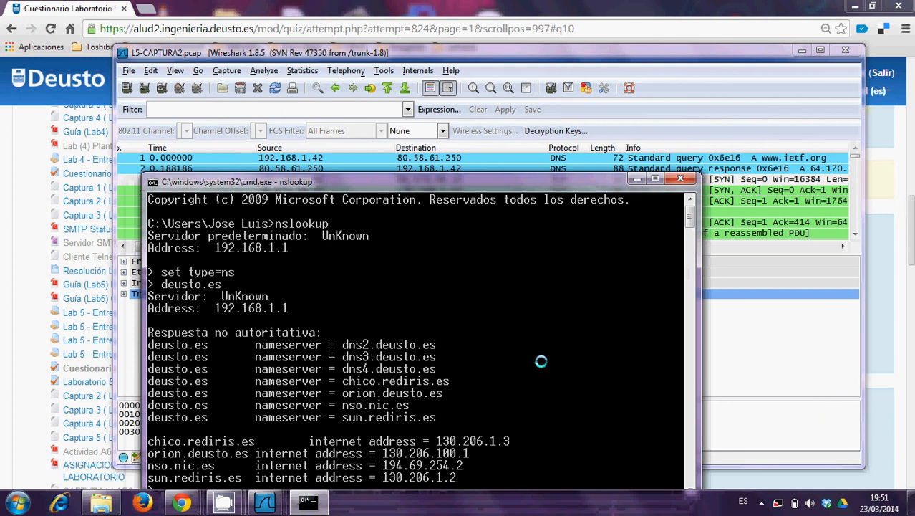
key(Return)
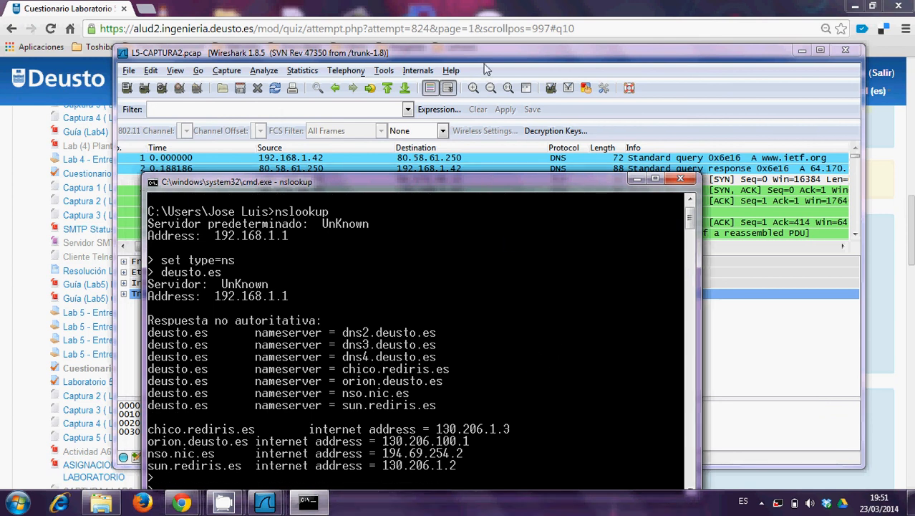
drag(474, 56, 476, 28)
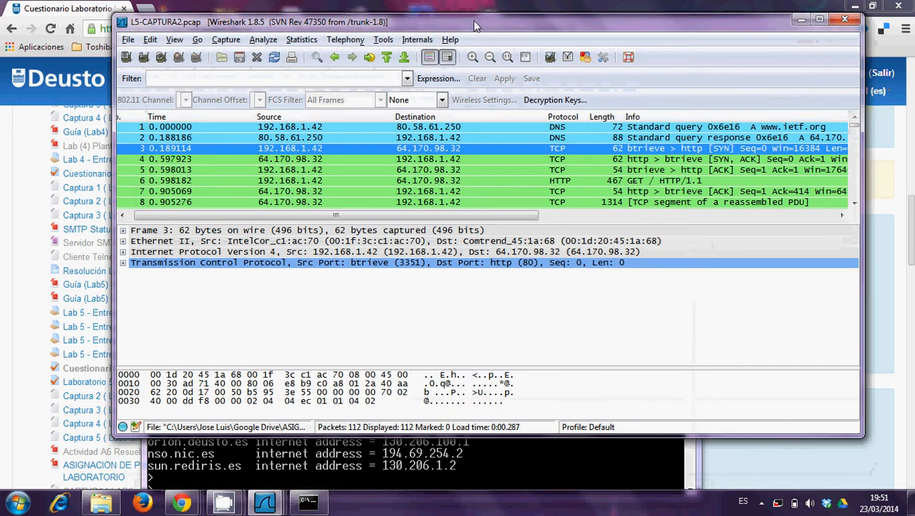
click(516, 456)
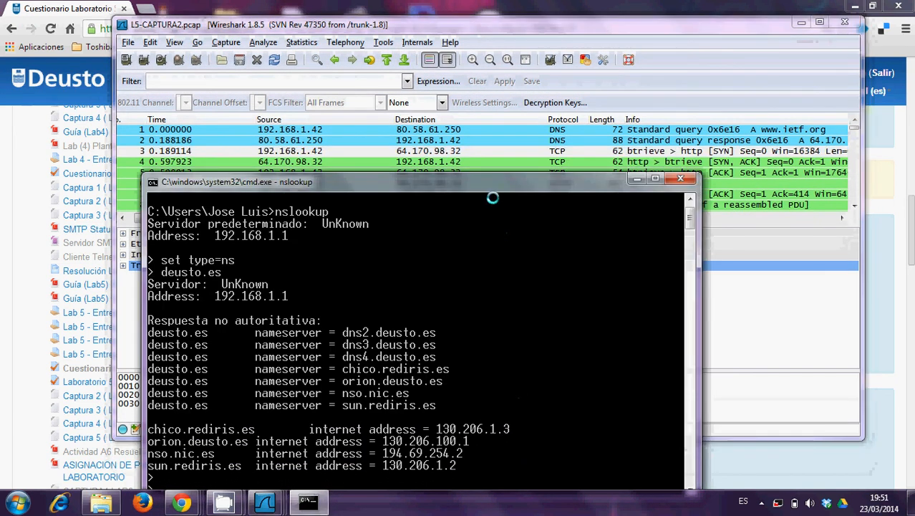
drag(491, 182, 502, 158)
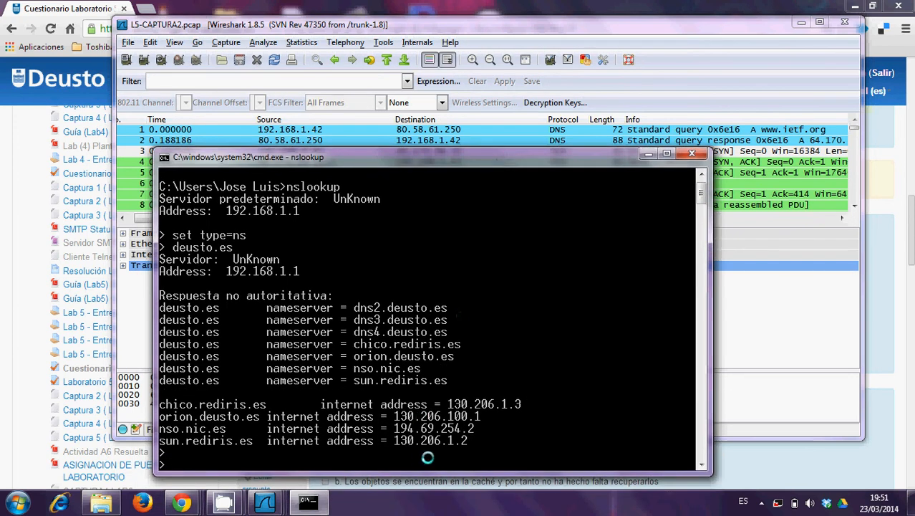
Set the nslookup query type to ptr and look up the capture's DNS server address 80.58.61.250.
text(set type=ptr)
key(Return)
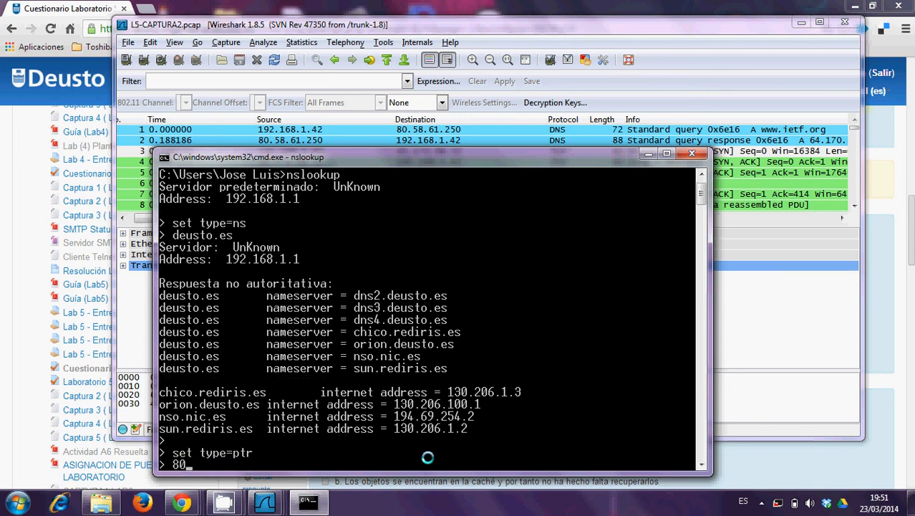
text(80.58.61.250)
key(Return)
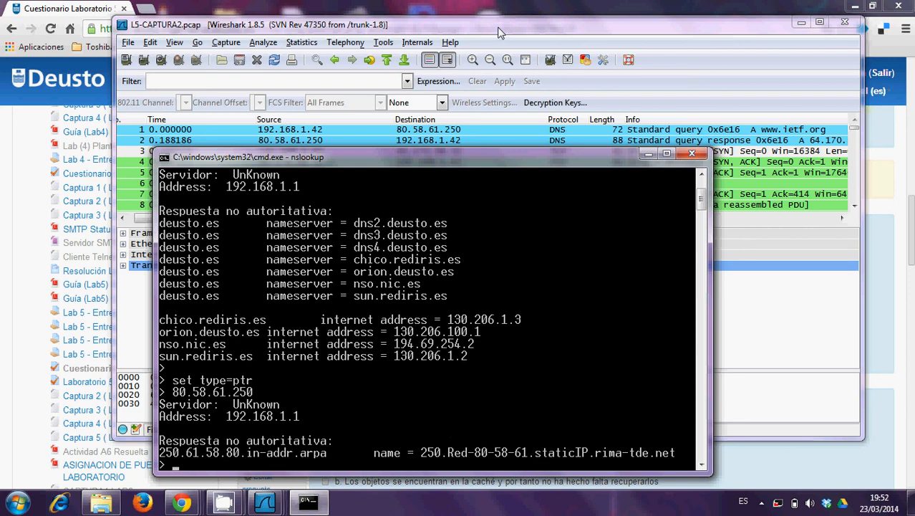
Return to the browser quiz, answer question 11 with "No" and check the answer.
click(19, 148)
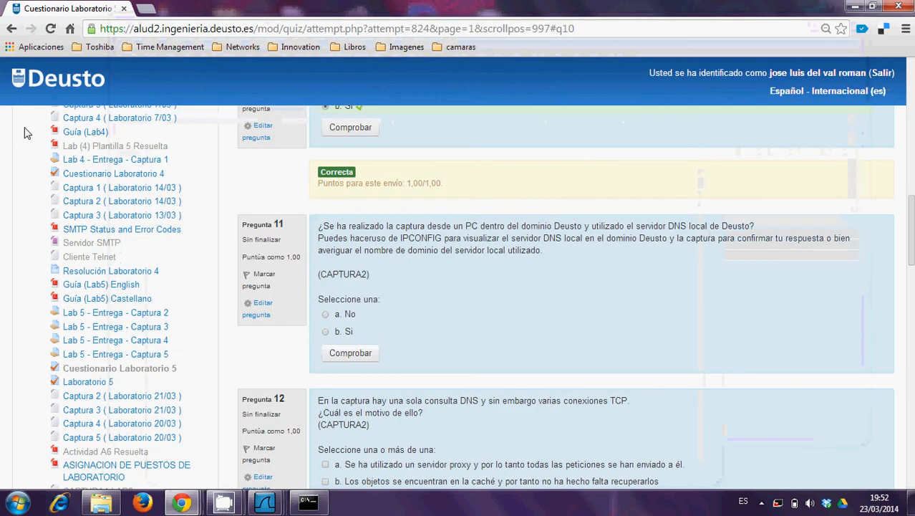
click(326, 315)
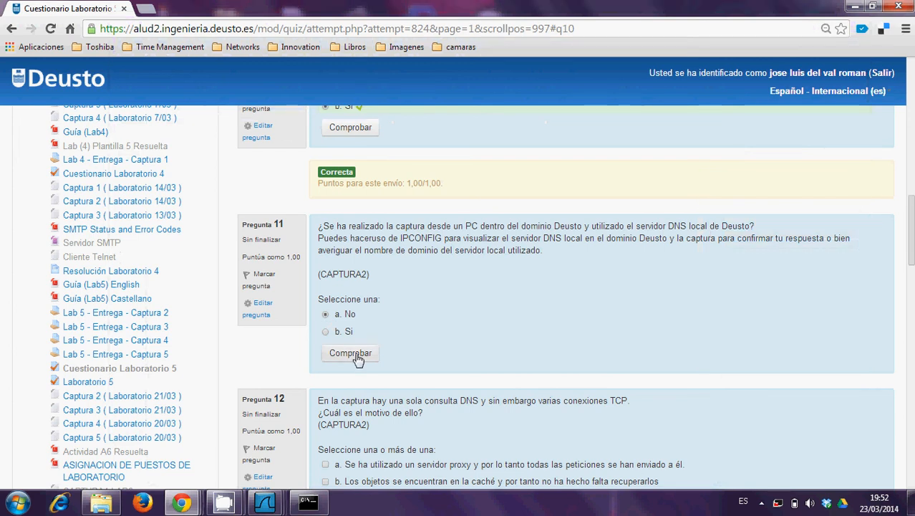
click(350, 353)
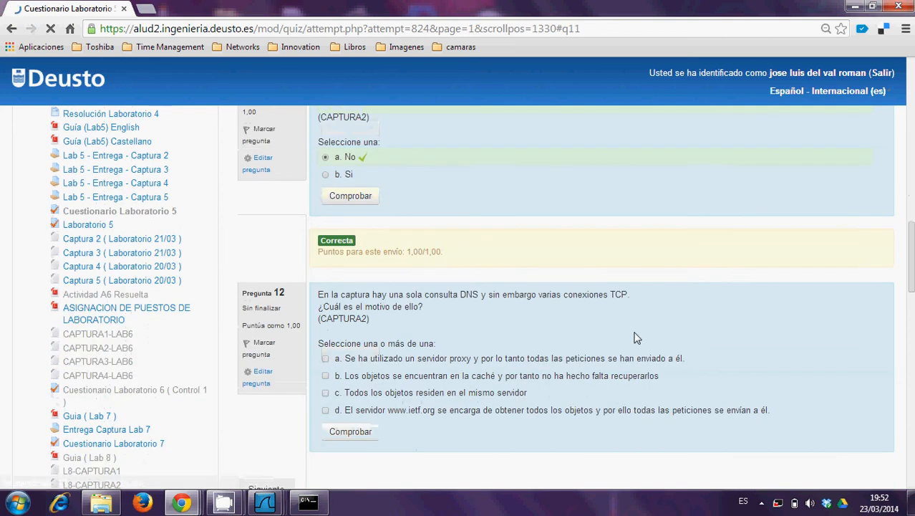
For question 12, open the TCP (IPv4 & IPv6) conversation list of L5-CAPTURA2 in Wireshark and examine the destination addresses.
scroll(613, 337, down, 5)
scroll(613, 333, up, 1)
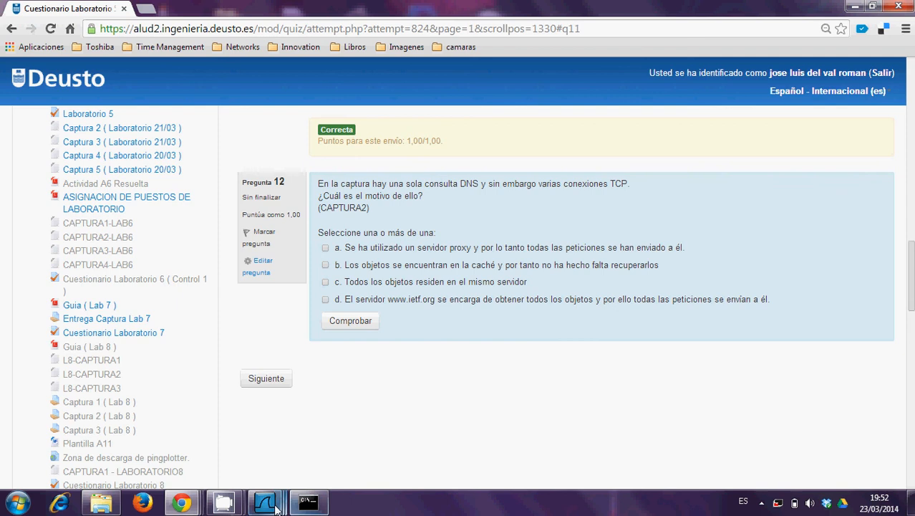
click(372, 433)
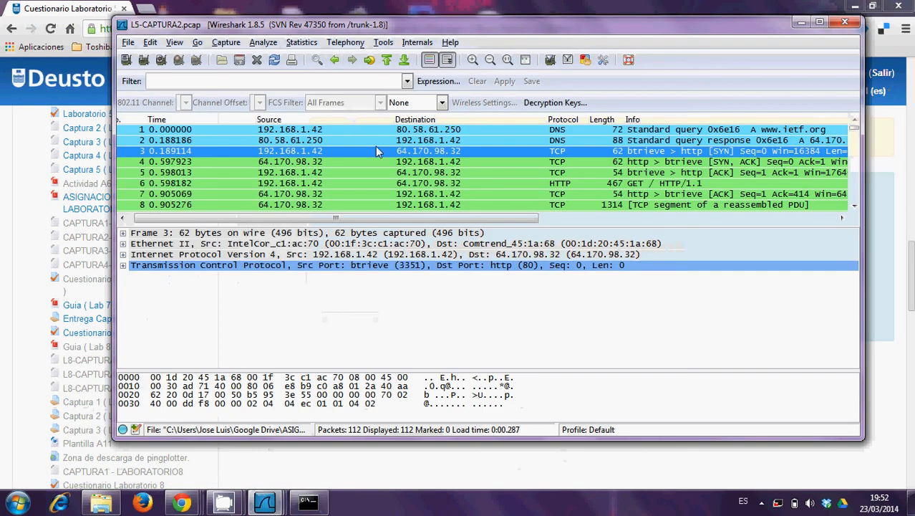
click(302, 42)
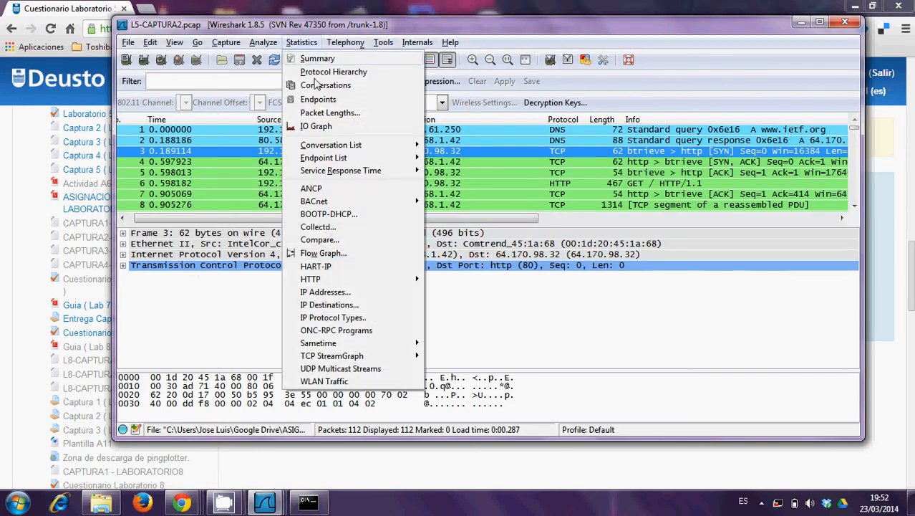
mouse_move(336, 145)
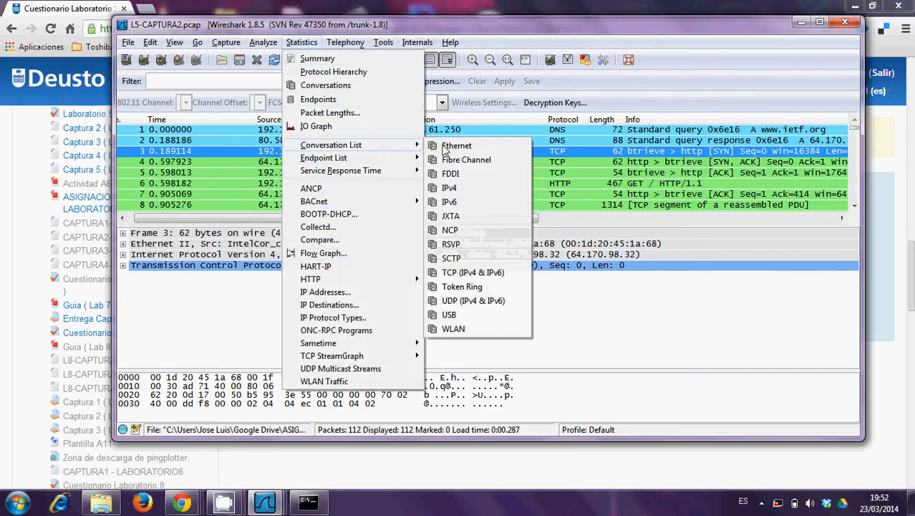
click(466, 275)
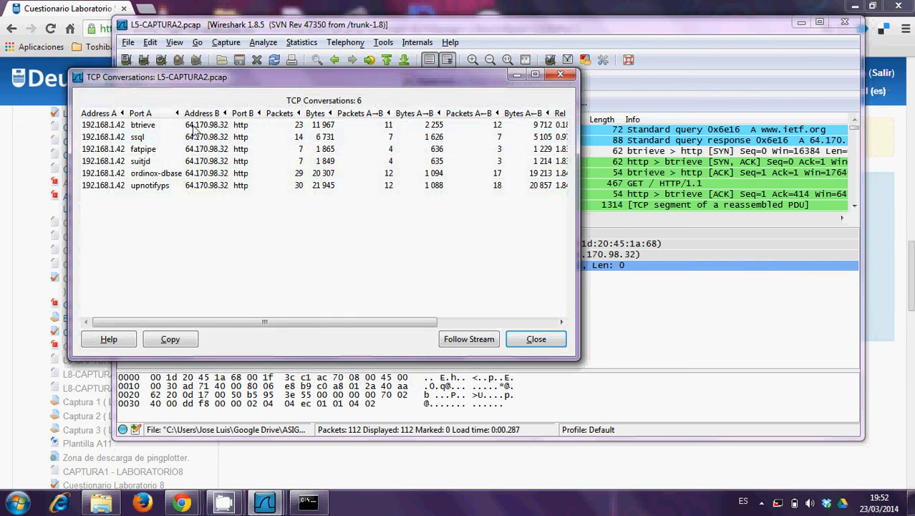
drag(243, 86, 418, 184)
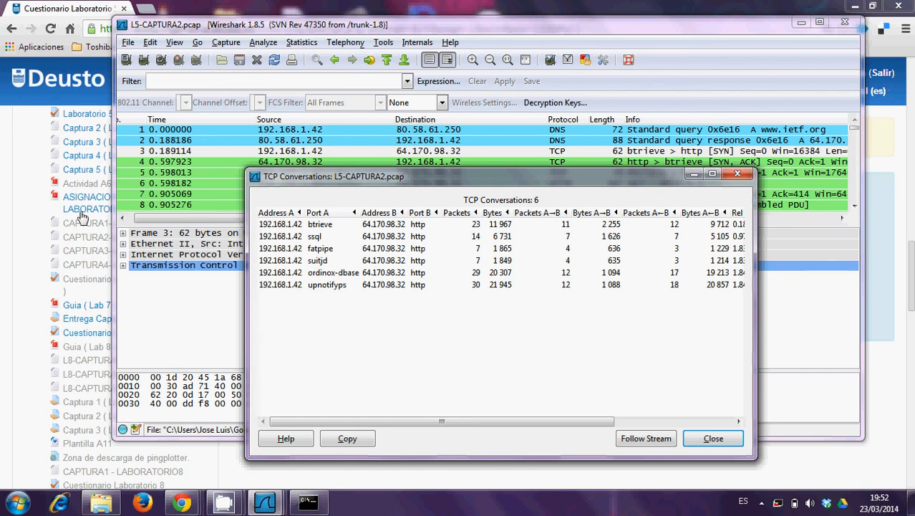
Return to the browser quiz, answer question 12 with "Todos los objetos residen en el mismo servidor" and check the answer.
click(14, 212)
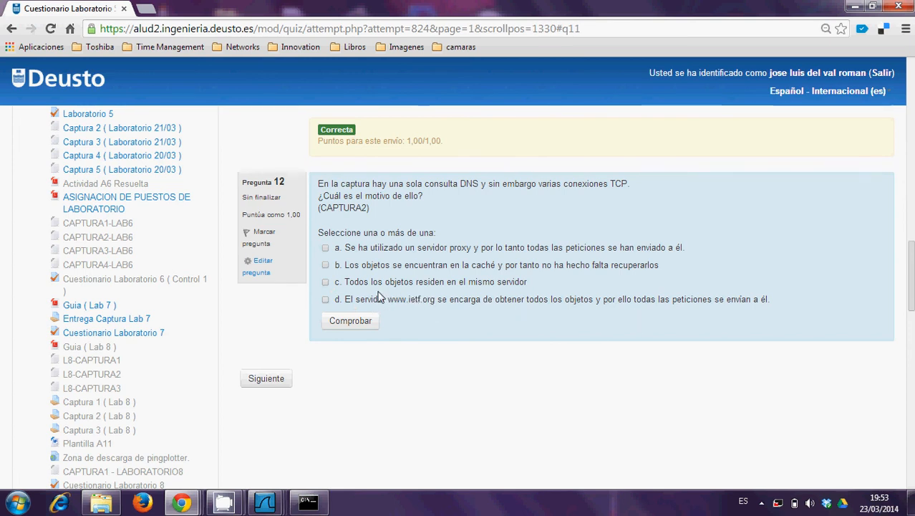
click(326, 282)
click(349, 321)
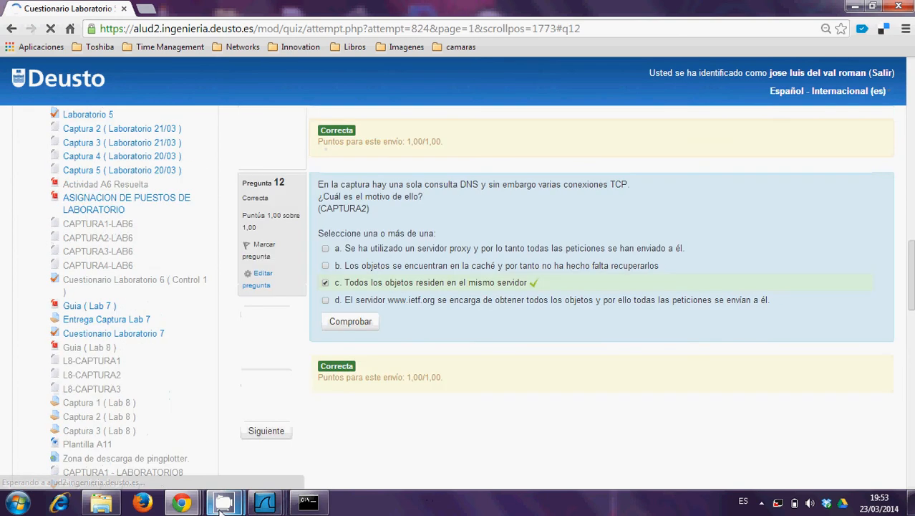
mouse_move(224, 501)
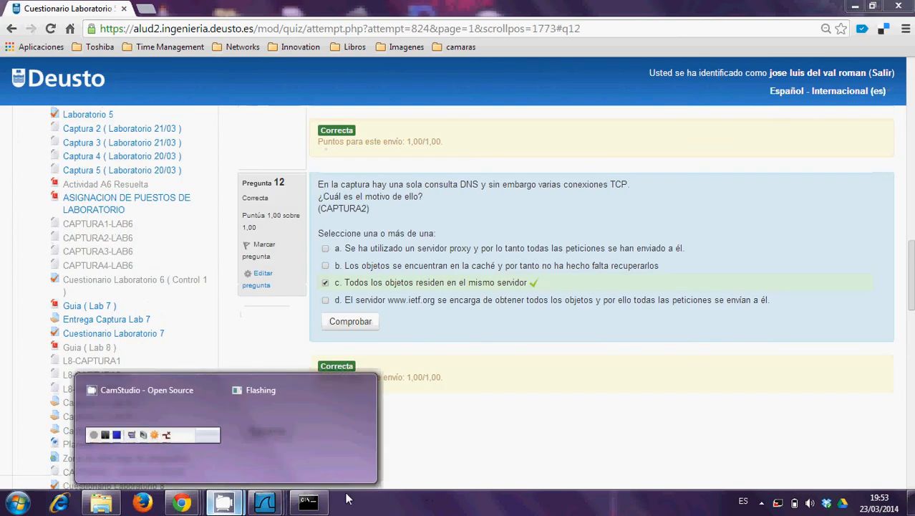